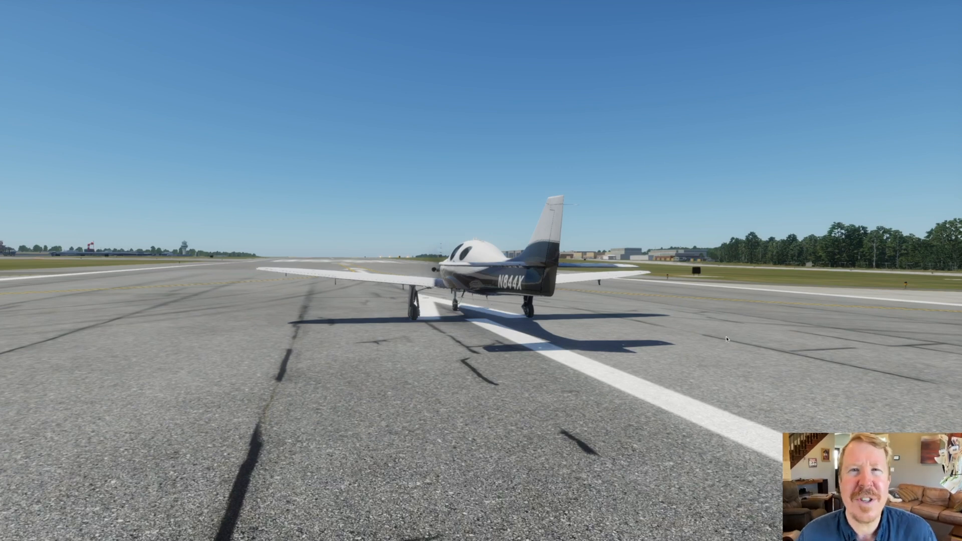
Step: Open the flight configuration and set the weather preset to Convective
click(11, 7)
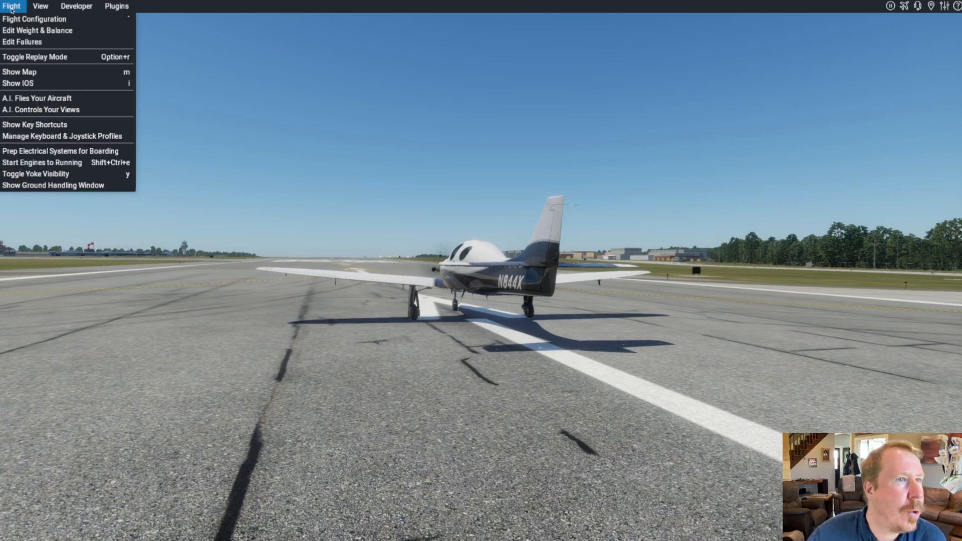
click(12, 19)
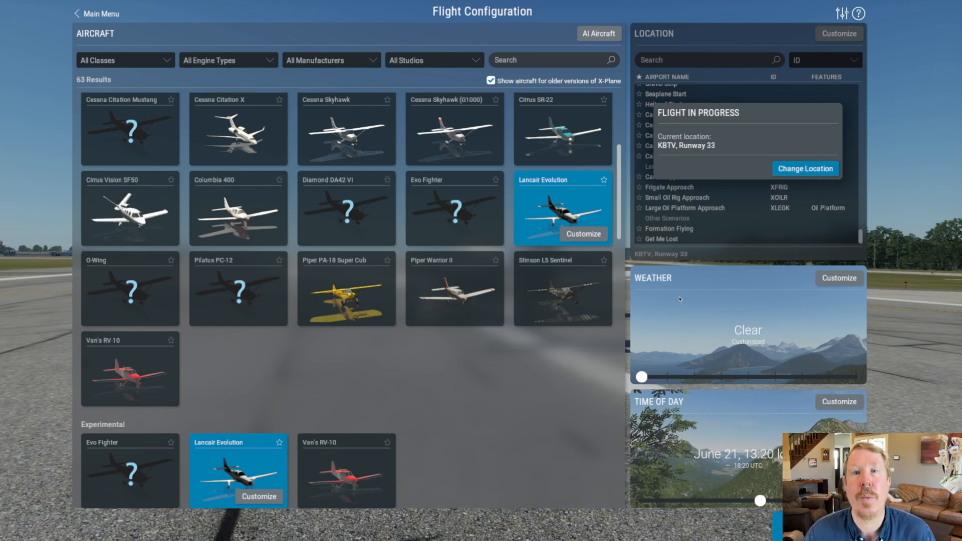
click(667, 378)
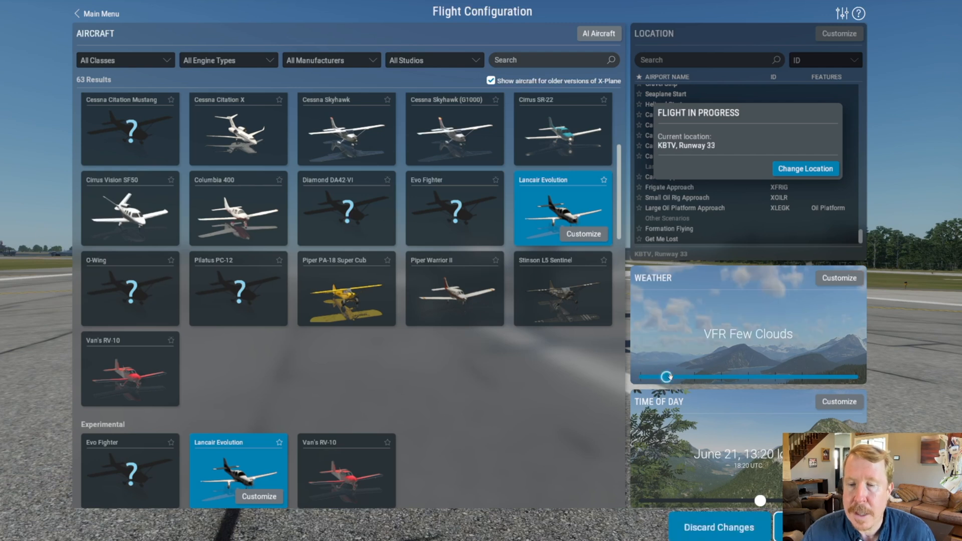
click(695, 378)
click(722, 378)
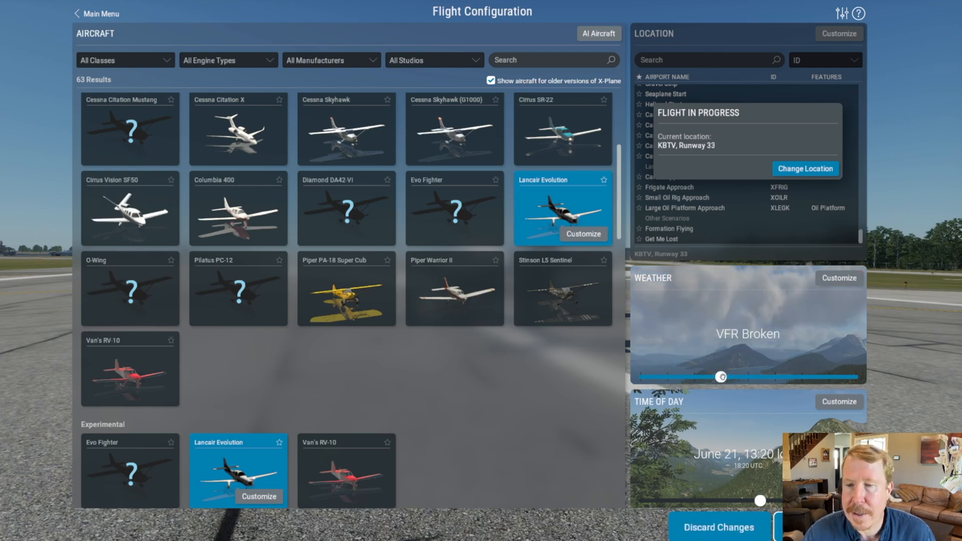
click(723, 378)
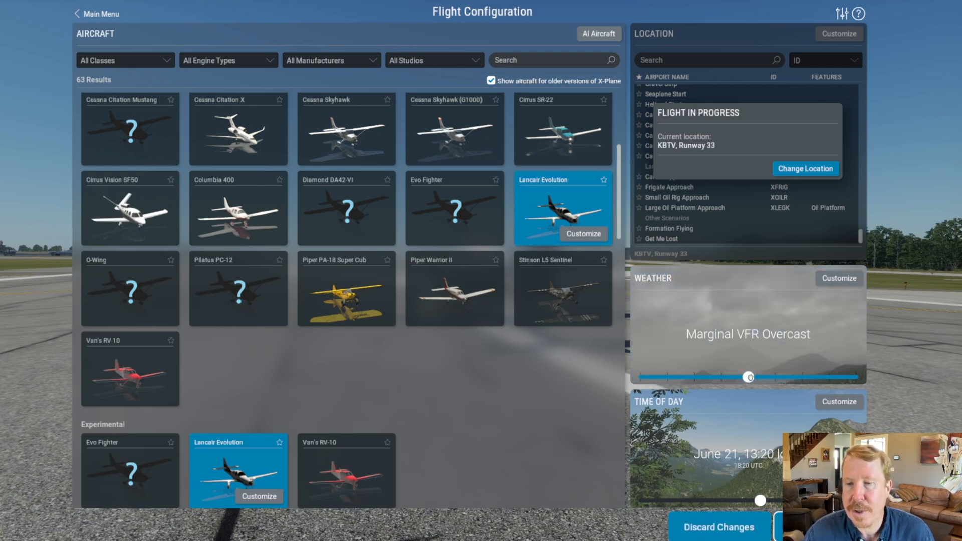
click(722, 378)
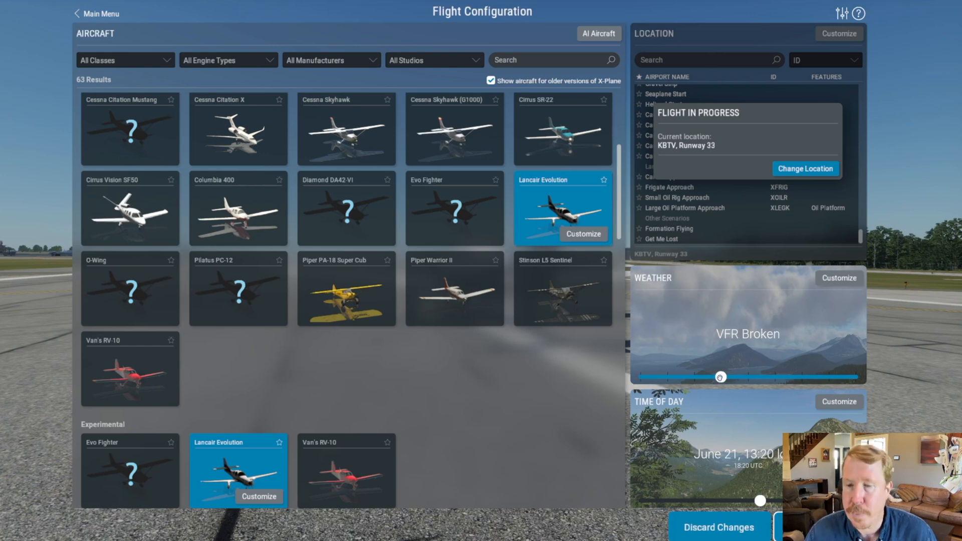
drag(721, 377, 846, 379)
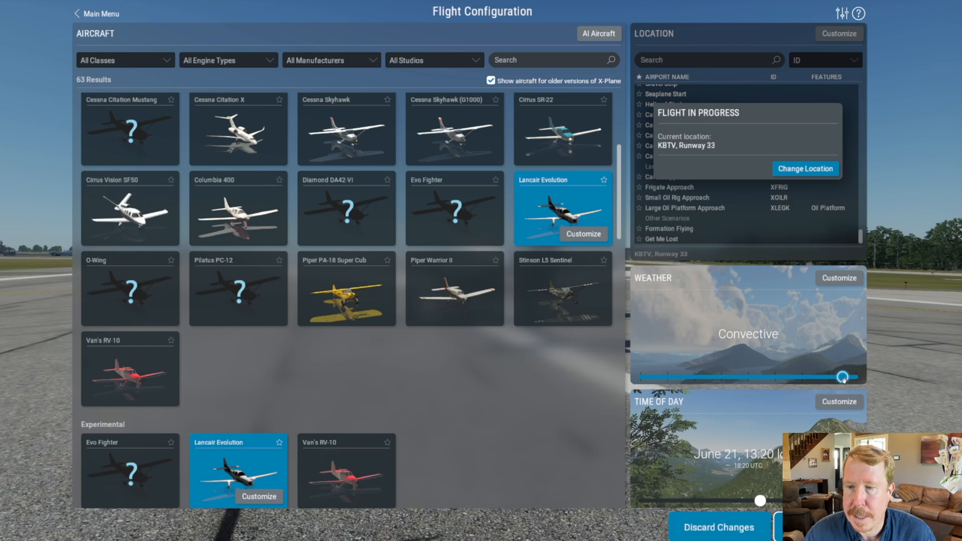
drag(844, 379, 844, 380)
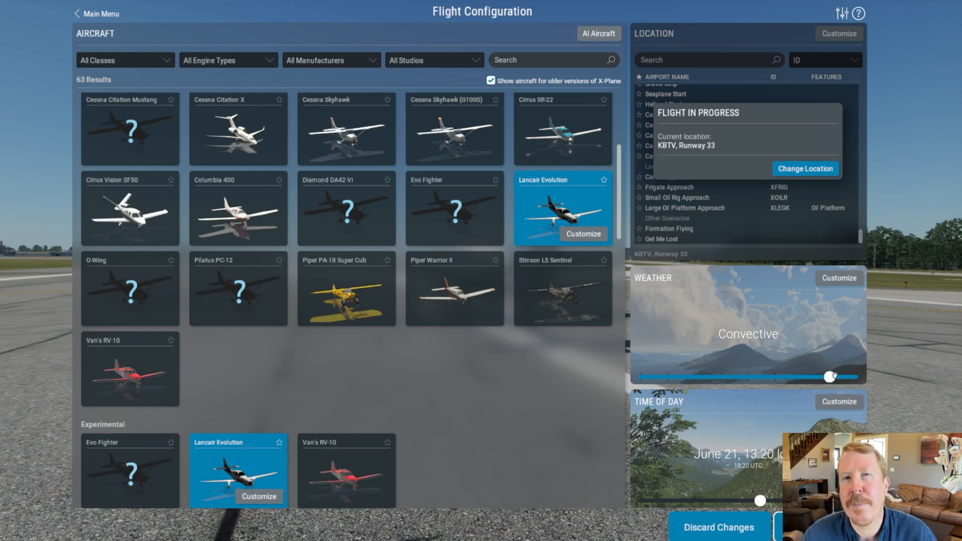
Step: Customize the weather's cumulonimbus layer, raising its tops to about 41,481 ft MSL and setting its coverage to Scattered
click(835, 278)
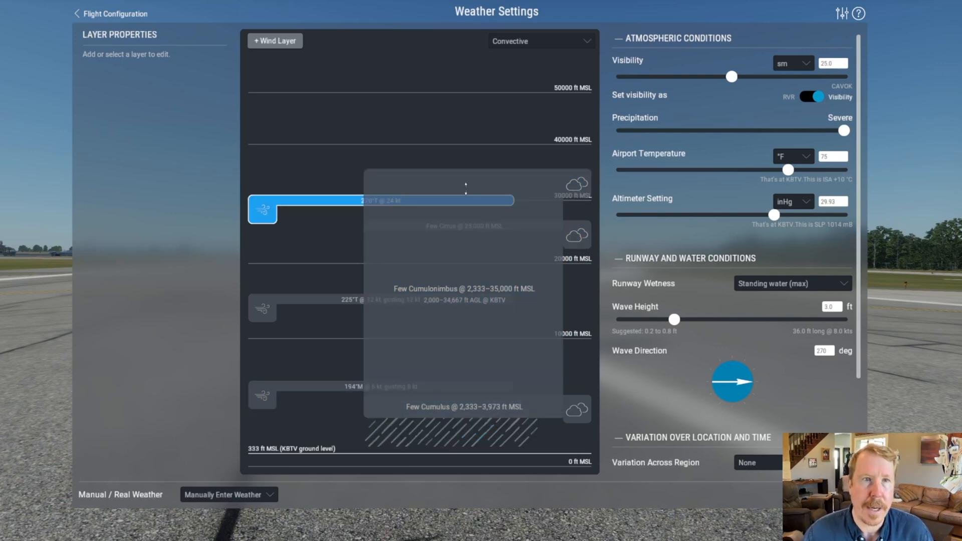
click(455, 242)
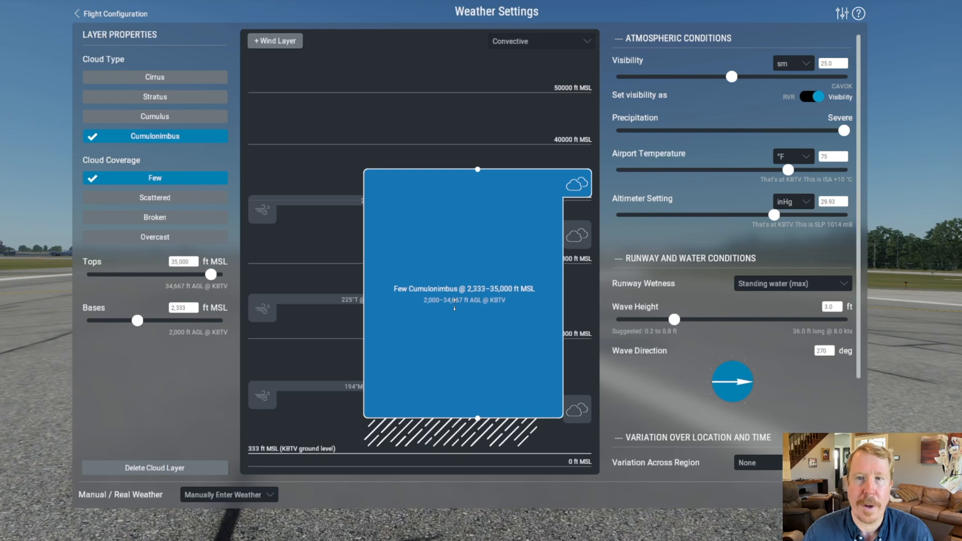
drag(479, 169, 477, 133)
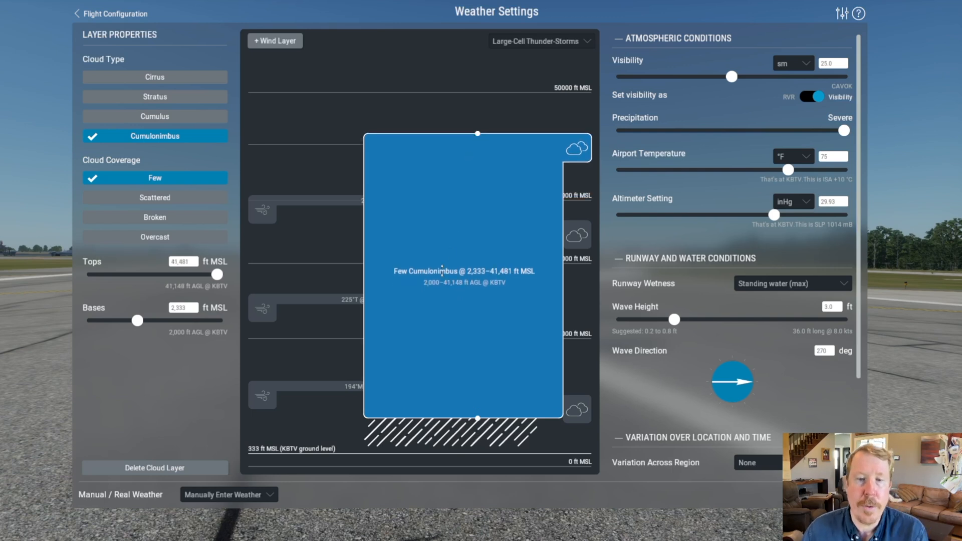
click(174, 202)
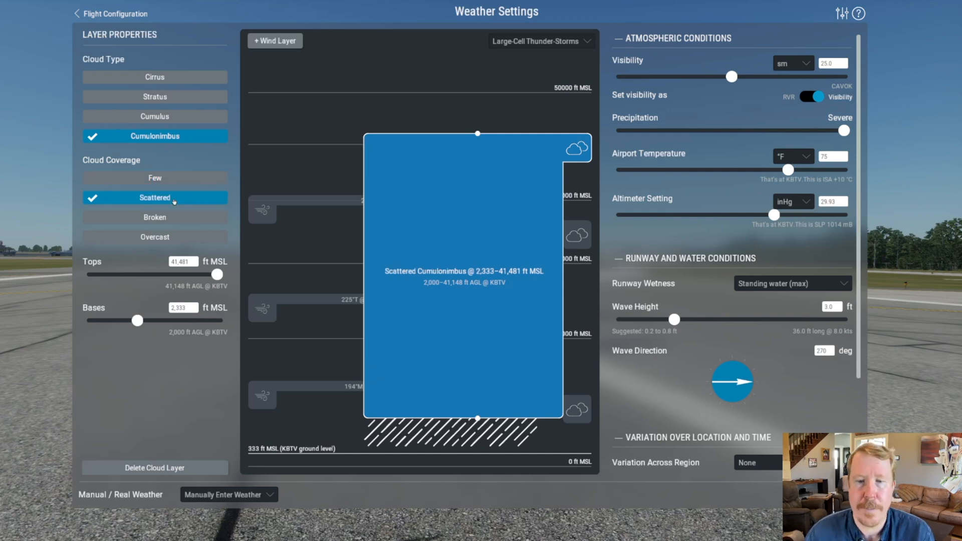
Step: Set the low cumulus layer to Scattered, and raise the cirrus layer to about 26,154 ft MSL with Broken coverage
click(576, 410)
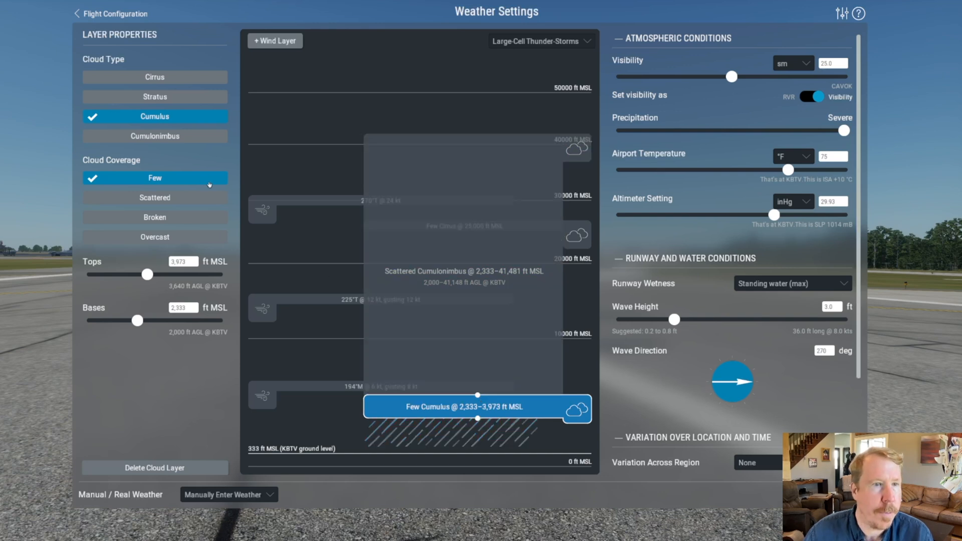
click(198, 197)
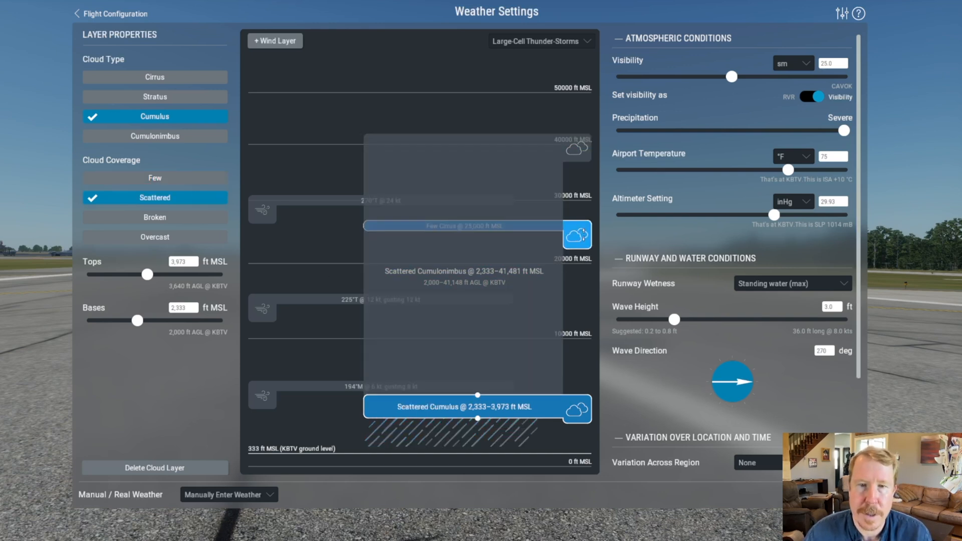
click(584, 234)
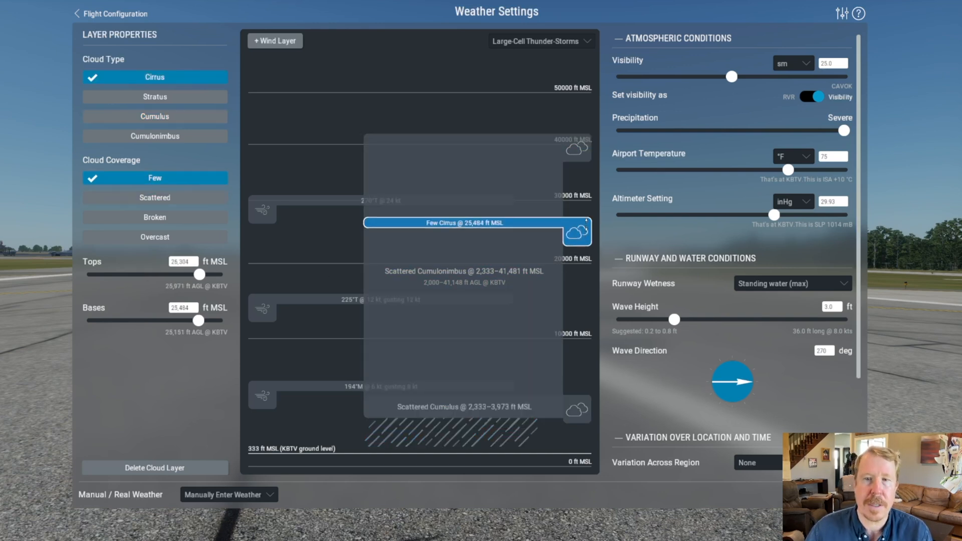
drag(587, 221, 586, 216)
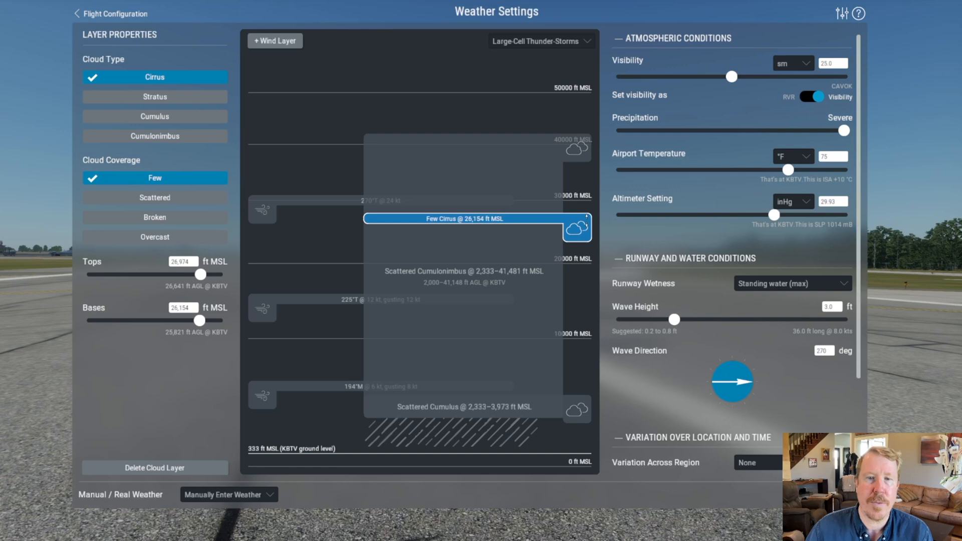
click(140, 221)
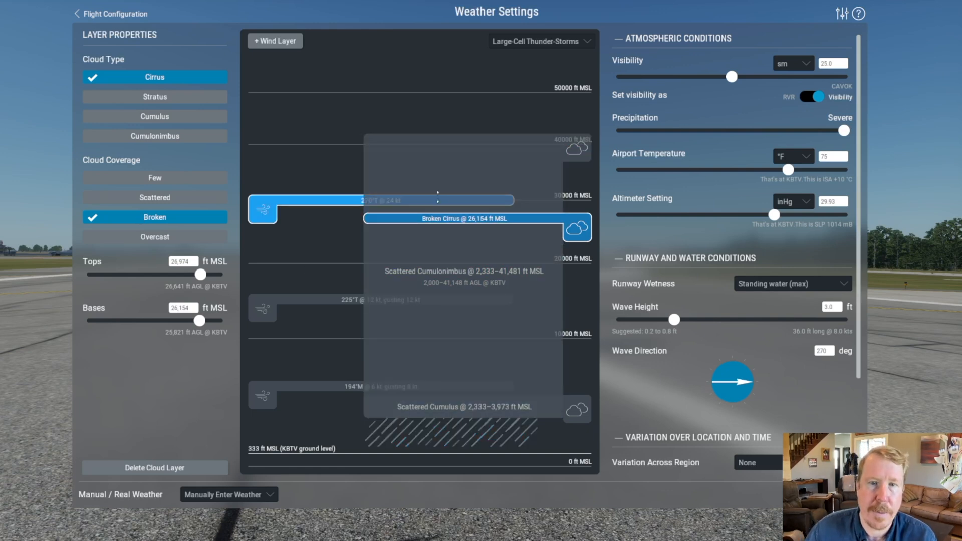
Step: Add a wind layer and space the middle layers apart, the 270° one at about 18,618 ft MSL and the 225° one just below 10,000 ft
click(261, 200)
click(266, 300)
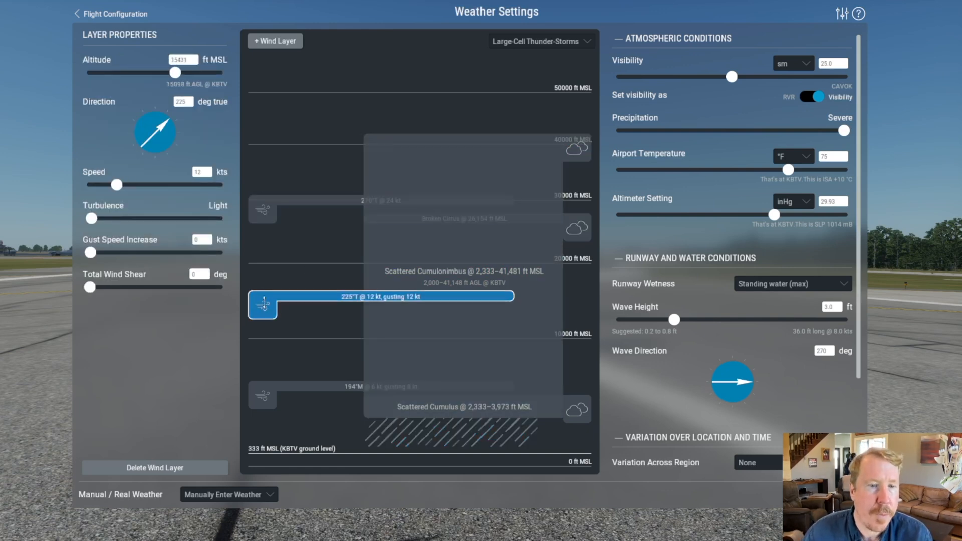
click(268, 386)
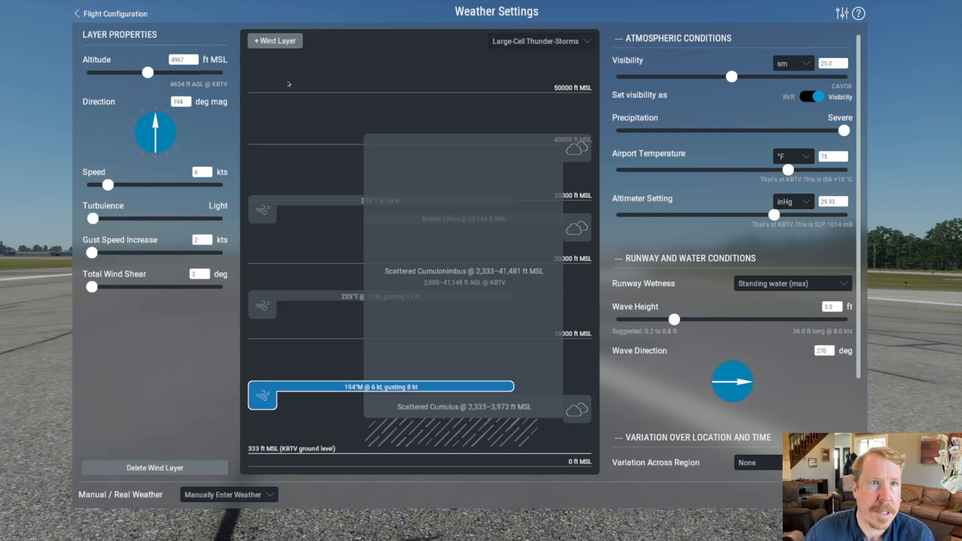
click(275, 40)
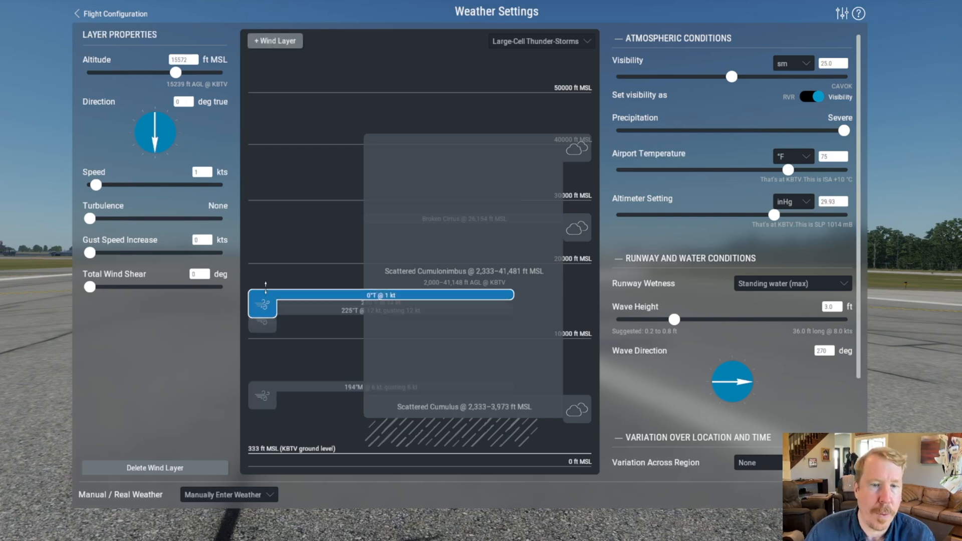
mouse_move(265, 286)
mouse_down()
mouse_move(267, 217)
mouse_move(268, 270)
mouse_up()
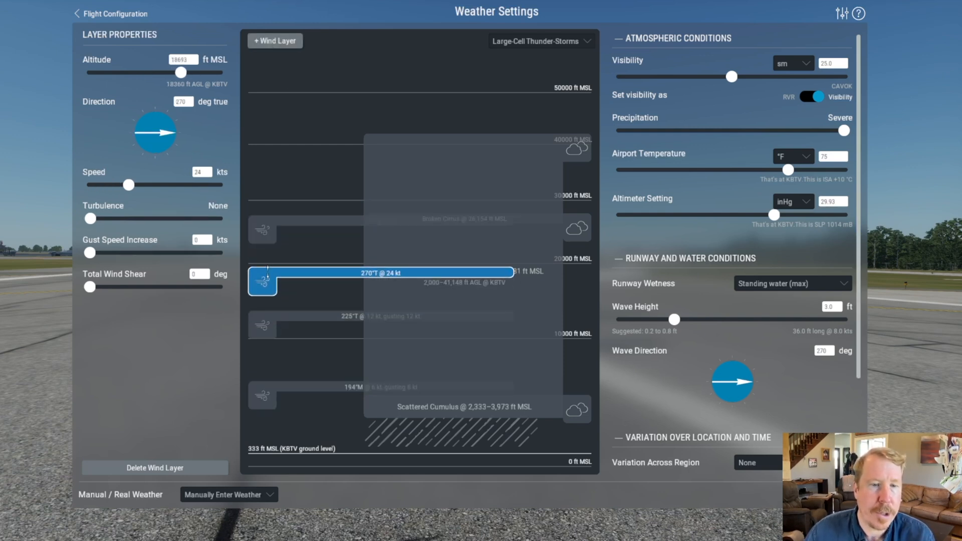
drag(264, 324, 266, 349)
drag(269, 279, 271, 251)
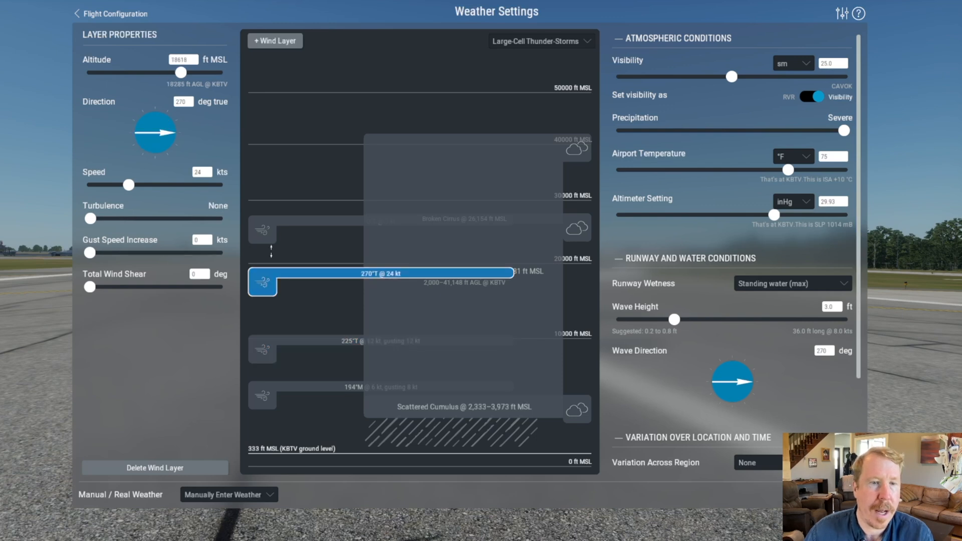
click(263, 231)
Step: Set the lowest wind layer to 11 kts speed, Moderate turbulence, 7 kts gust speed increase and 36 deg total wind shear
click(263, 399)
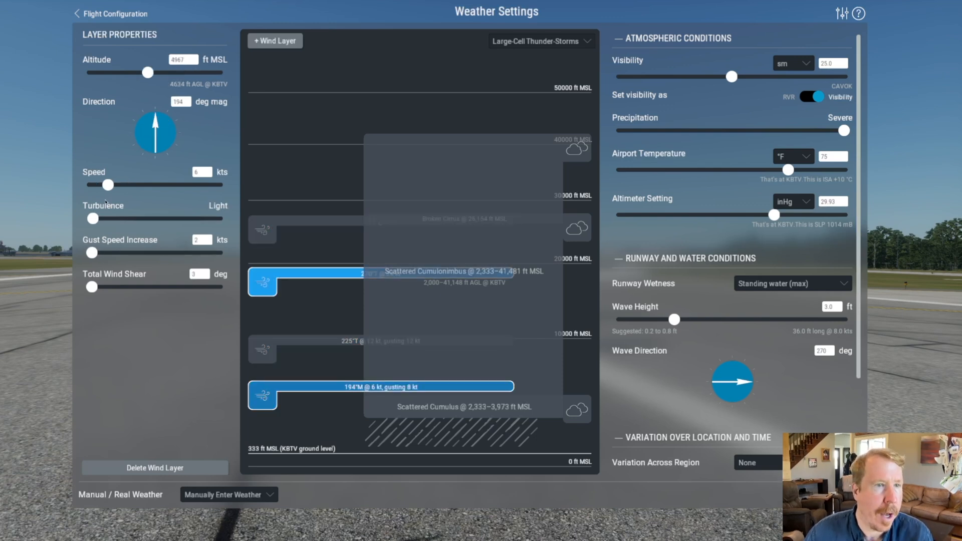
drag(108, 185, 116, 185)
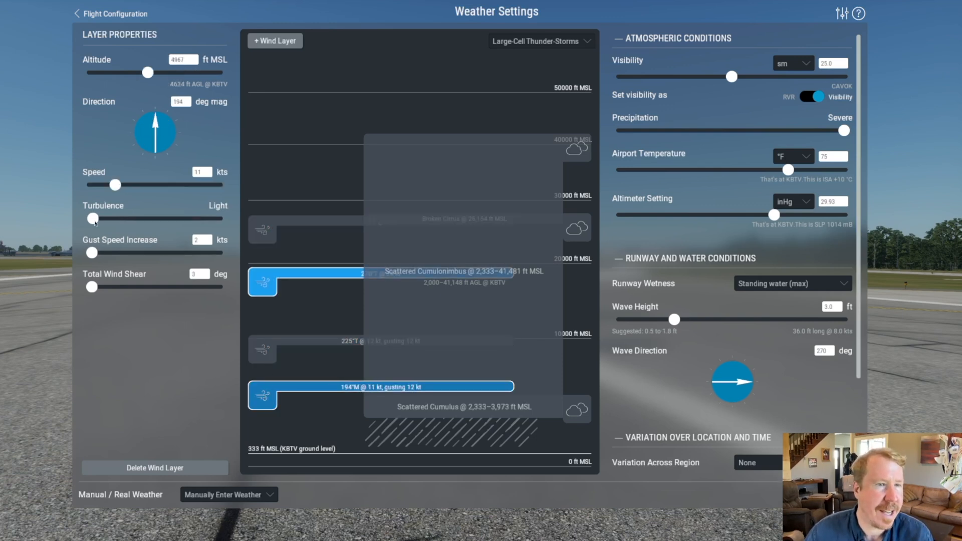
drag(93, 219, 135, 219)
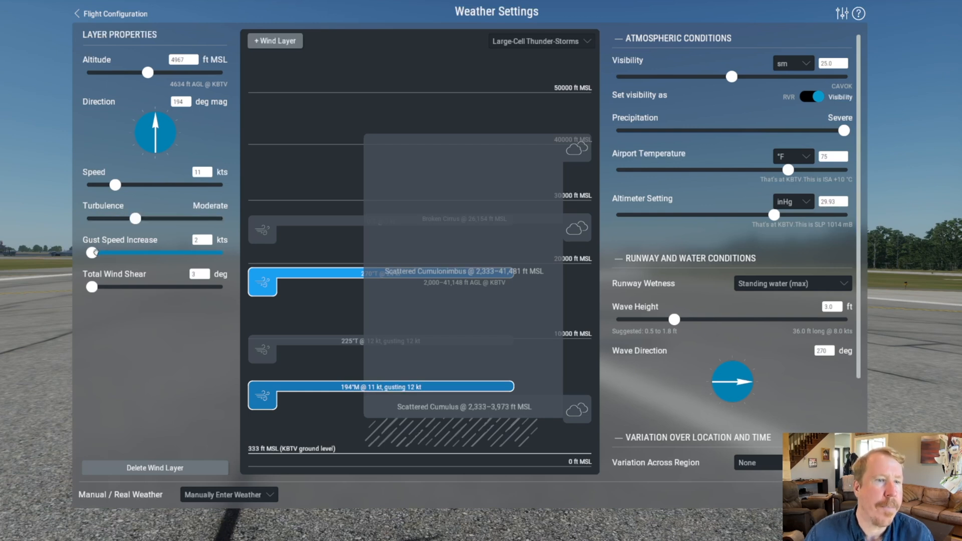
drag(95, 253, 105, 252)
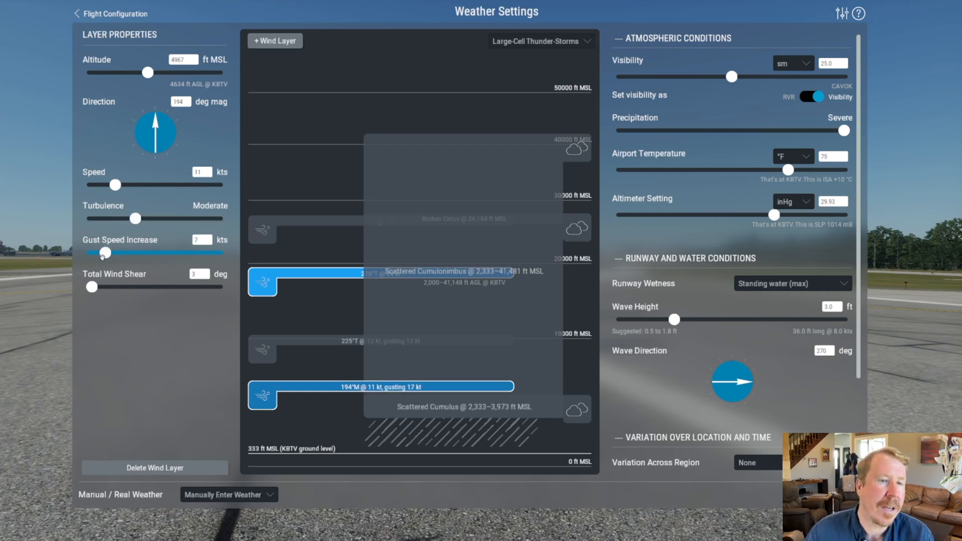
drag(91, 286, 141, 286)
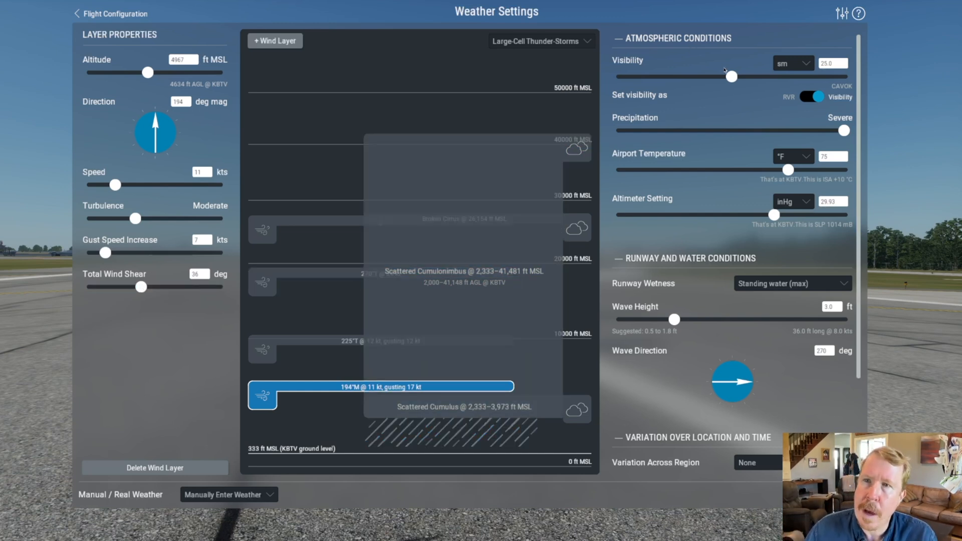
Step: Set the visibility to about 37.4 sm and the runway wetness to Standing water (medium)
drag(735, 76, 759, 82)
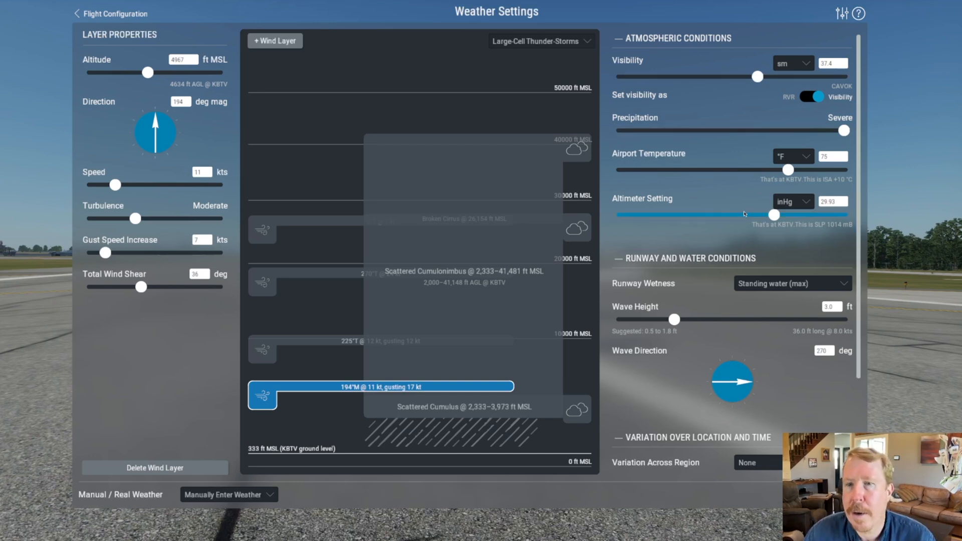
scroll(727, 203, down, 3)
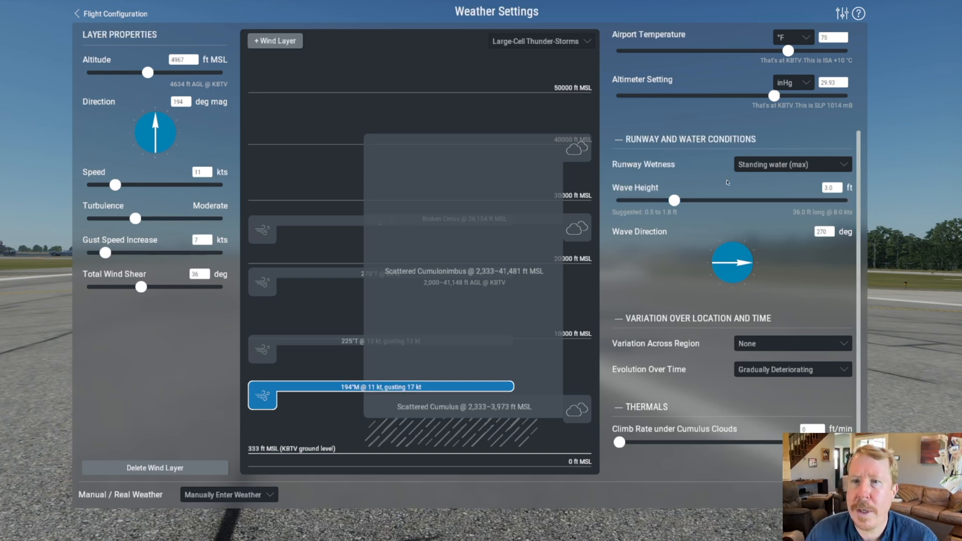
click(755, 166)
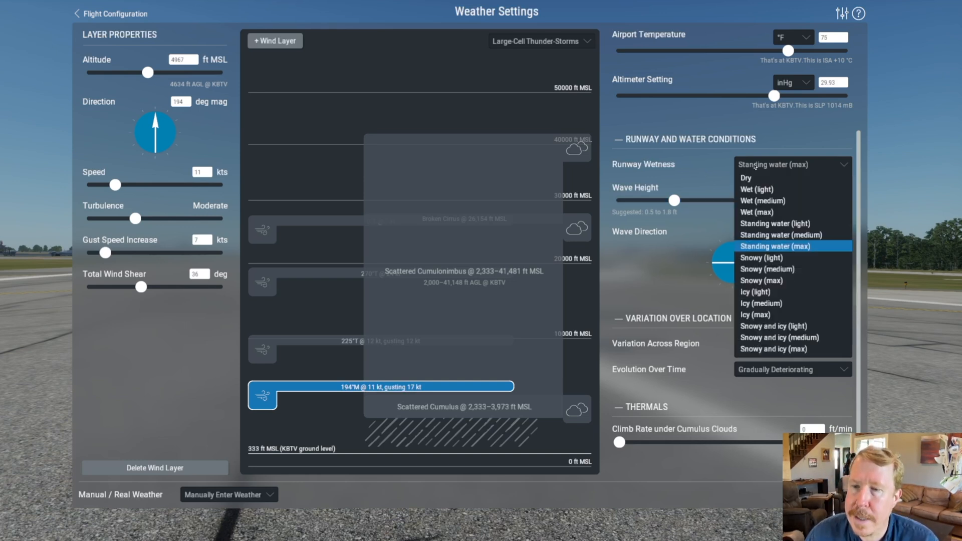
click(770, 235)
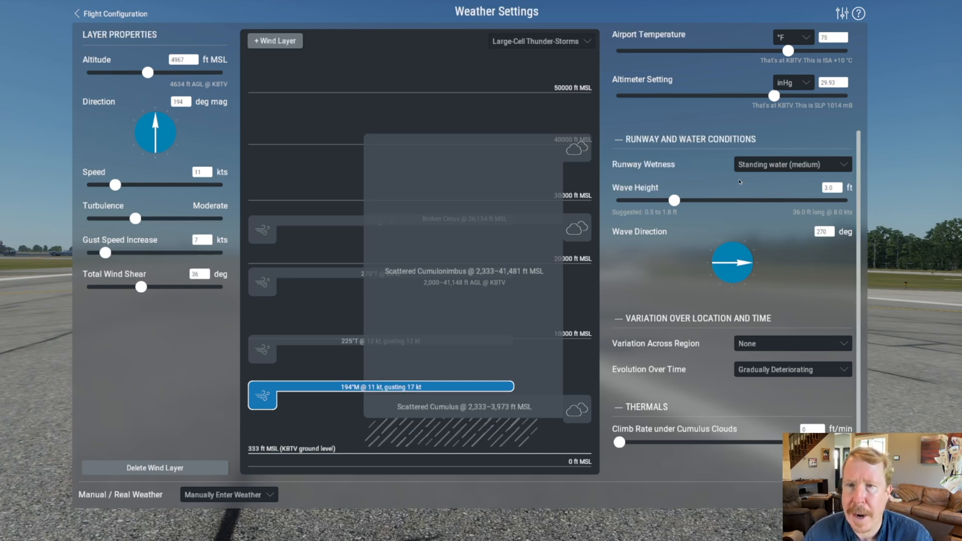
Step: Set the wave height to 3.6 ft and the variation across region to Considerable Variation
drag(675, 200, 688, 200)
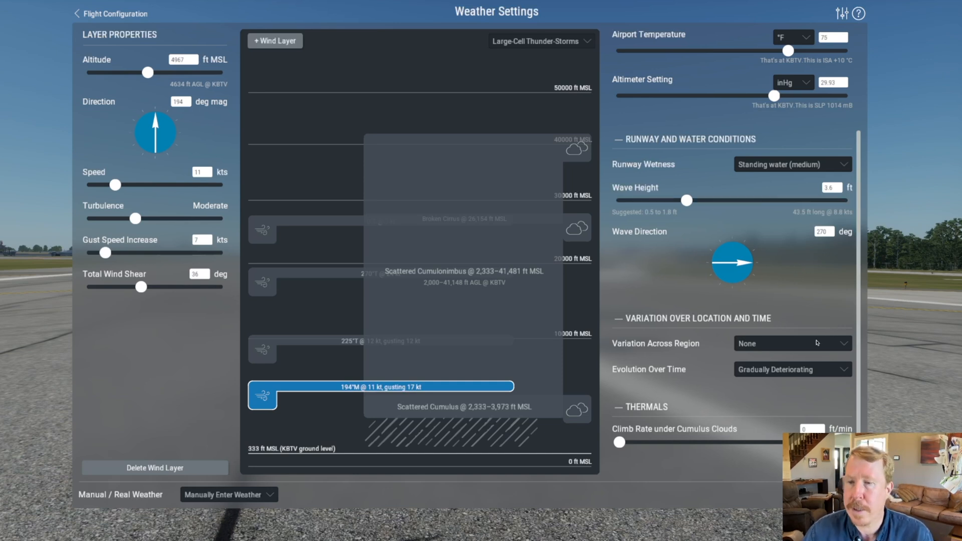
click(765, 345)
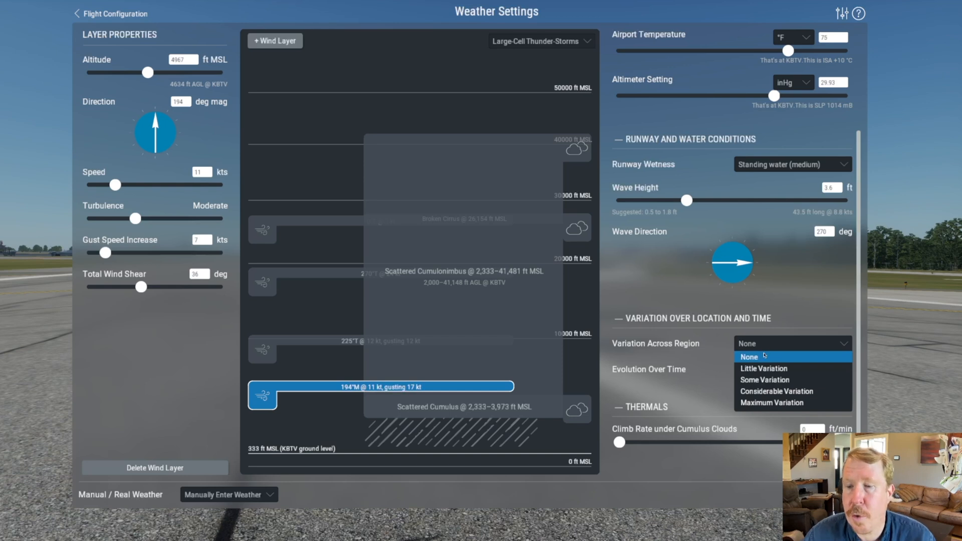
click(768, 393)
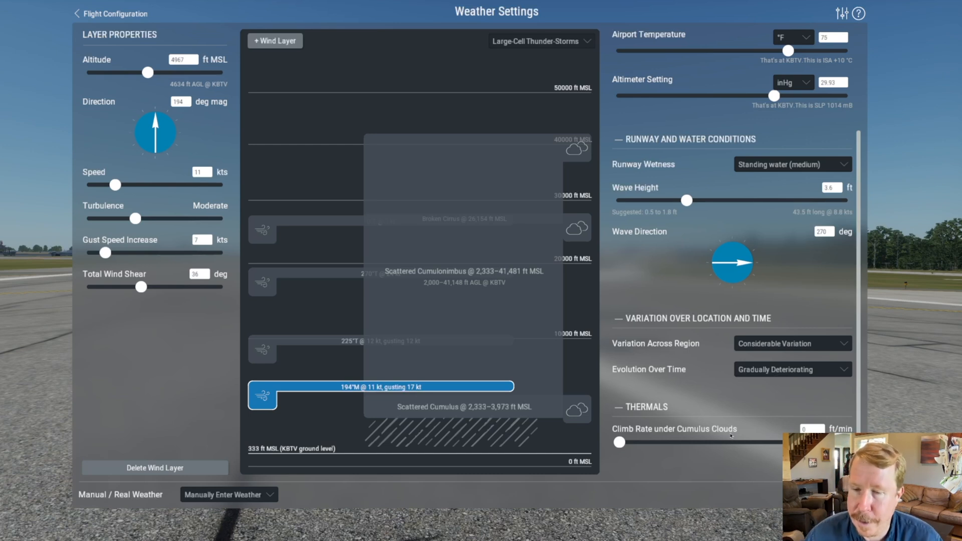
Step: Set the thermal climb rate under cumulus clouds to about 417 ft/min and return to the flight with the customized weather
drag(620, 442, 656, 443)
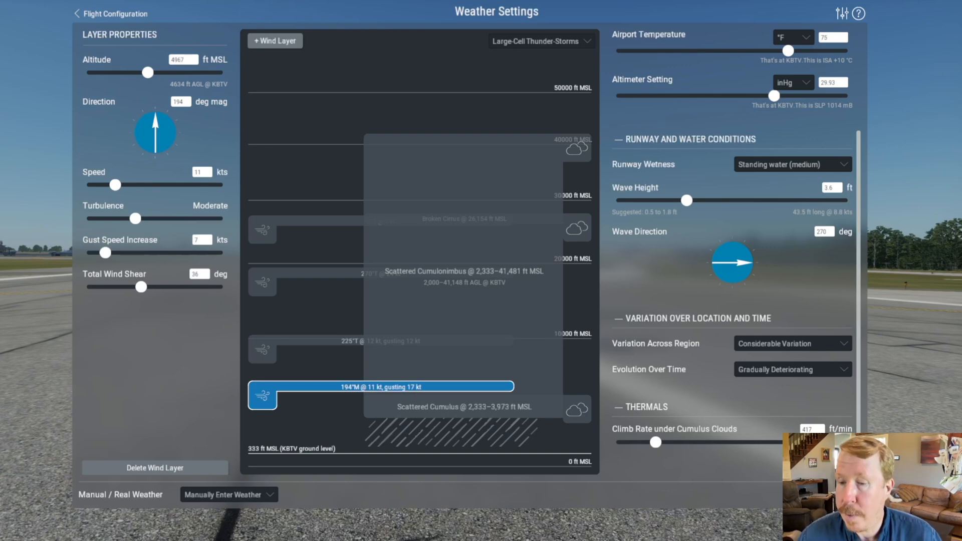
click(825, 525)
click(825, 525)
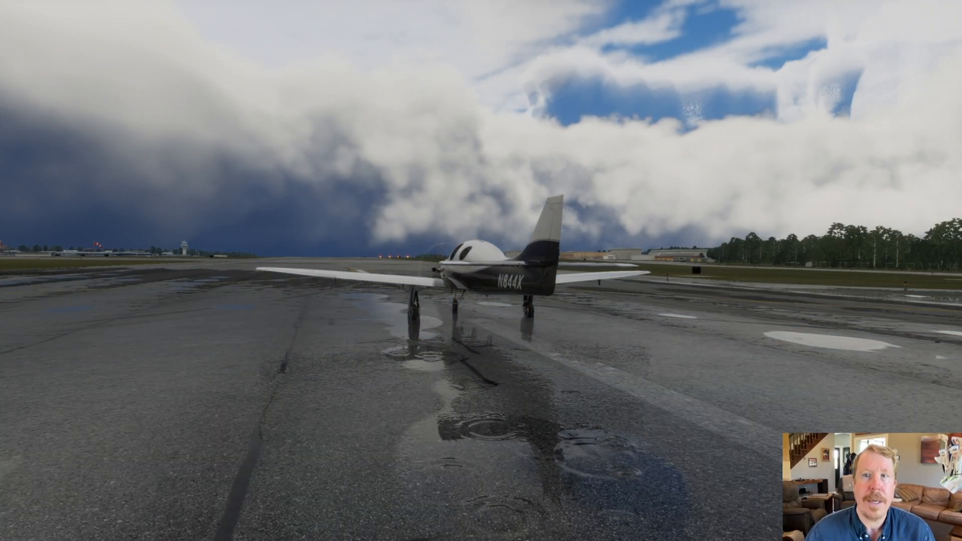
Step: Examine the clouds and the runway surface from all around the parked aircraft
key(Up)
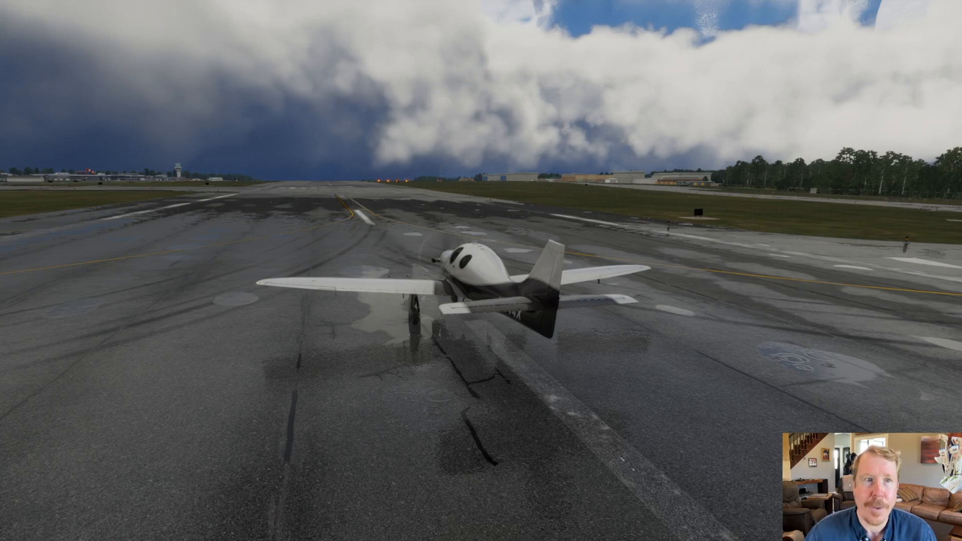
key(Left)
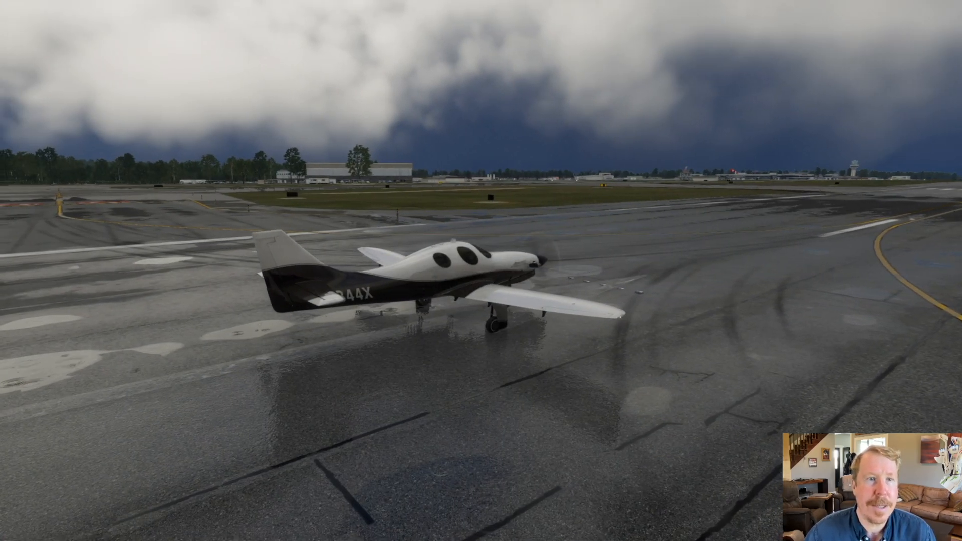
key(Left)
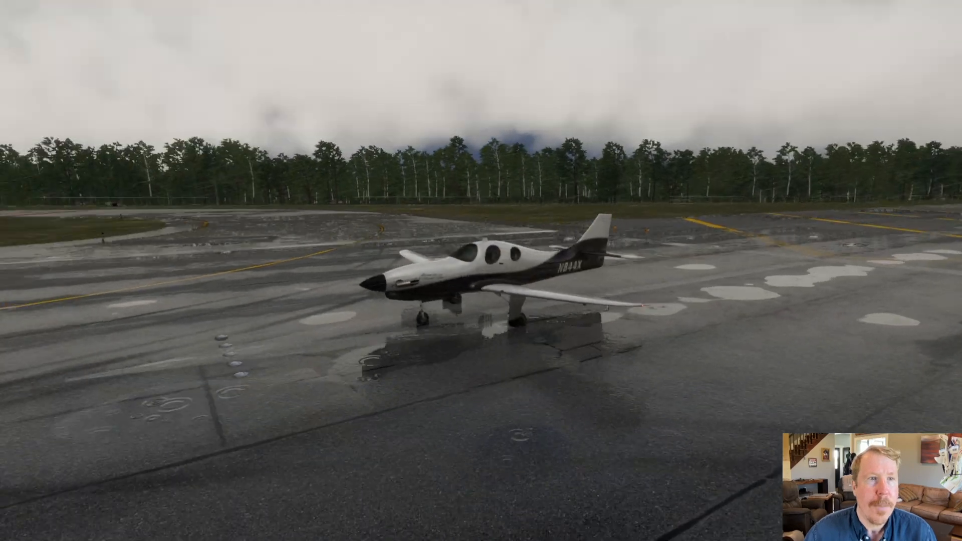
key(Left)
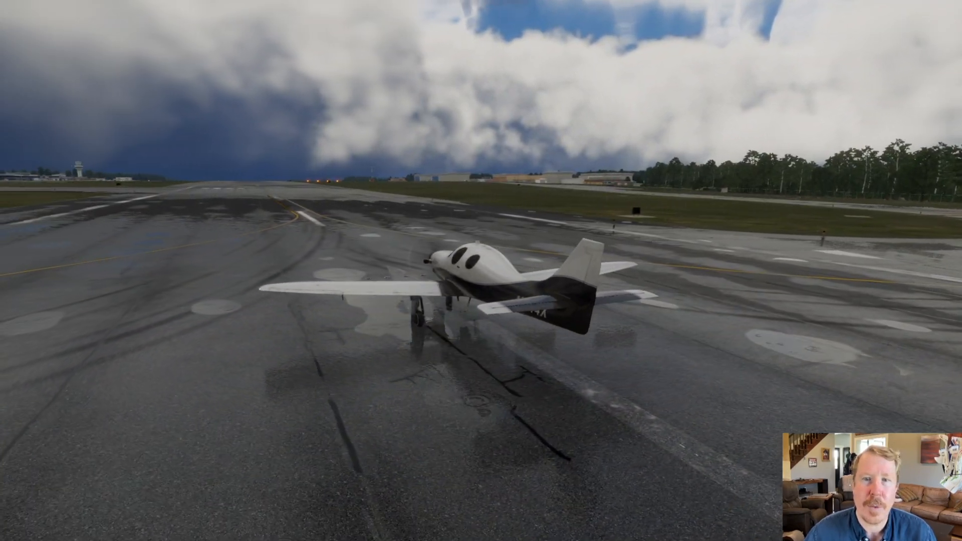